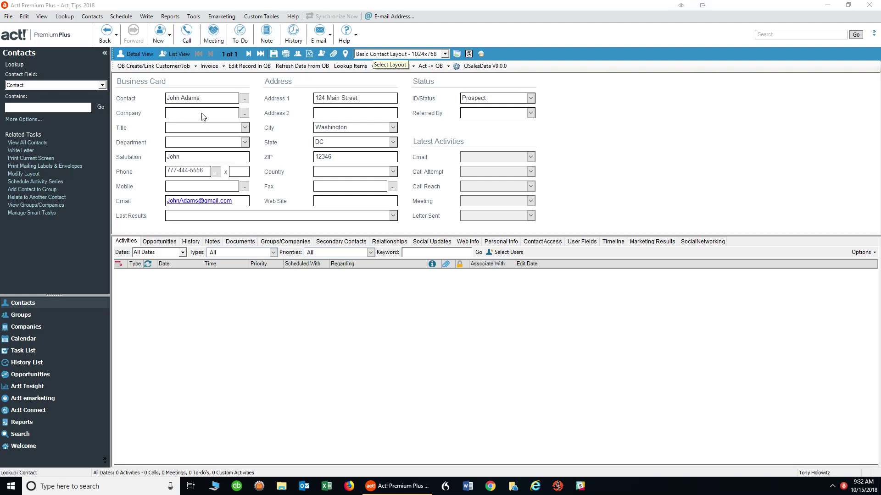
# Start scheduling a new activity for the contact, keeping Call as the activity type
pyautogui.click(186, 34)
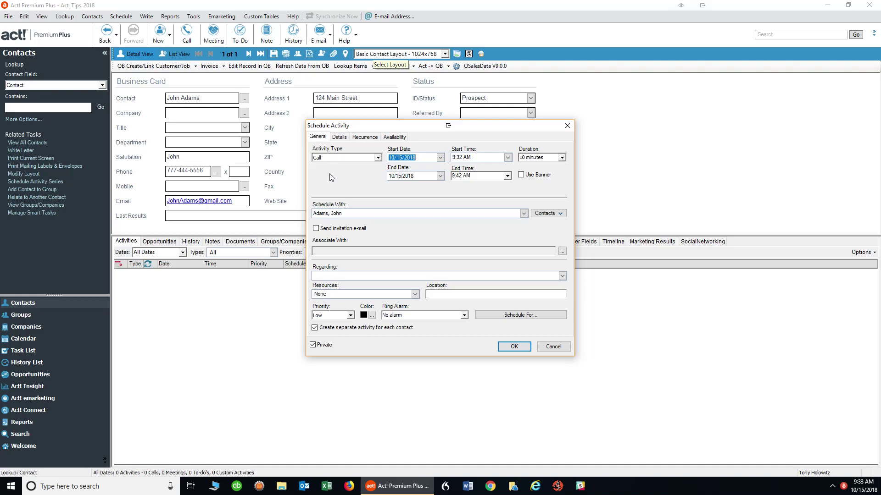
pyautogui.click(378, 157)
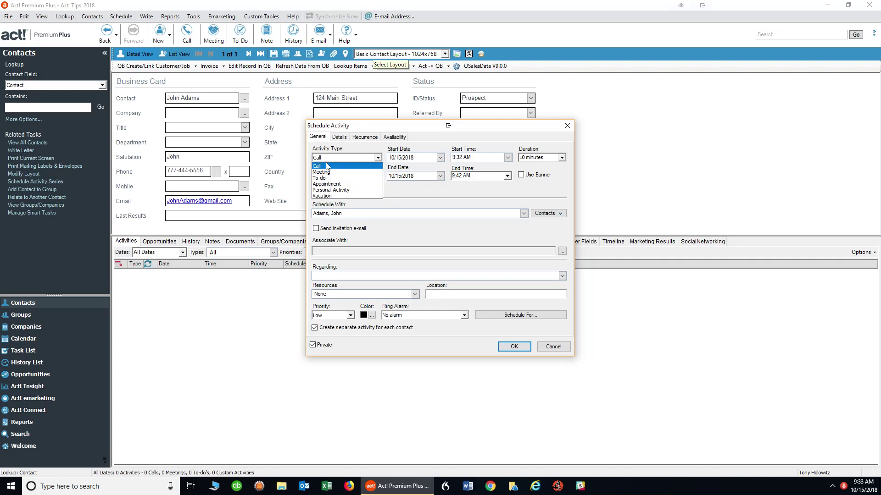
pyautogui.click(392, 186)
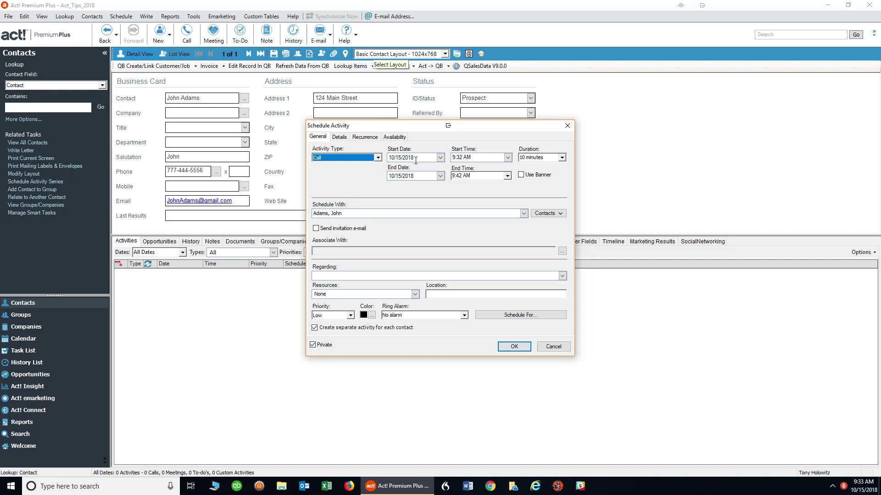
# Review the start date and time pickers, leaving the call at 10/15/2018, 9:32 AM
pyautogui.click(440, 158)
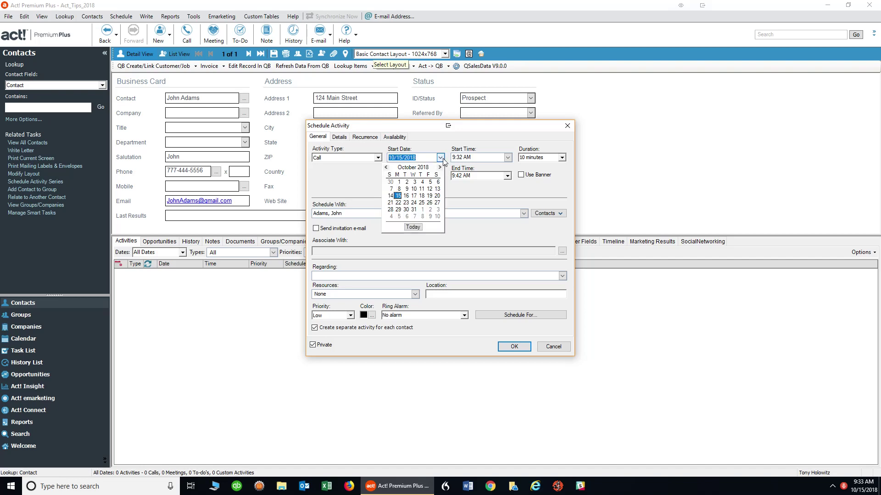
pyautogui.click(449, 135)
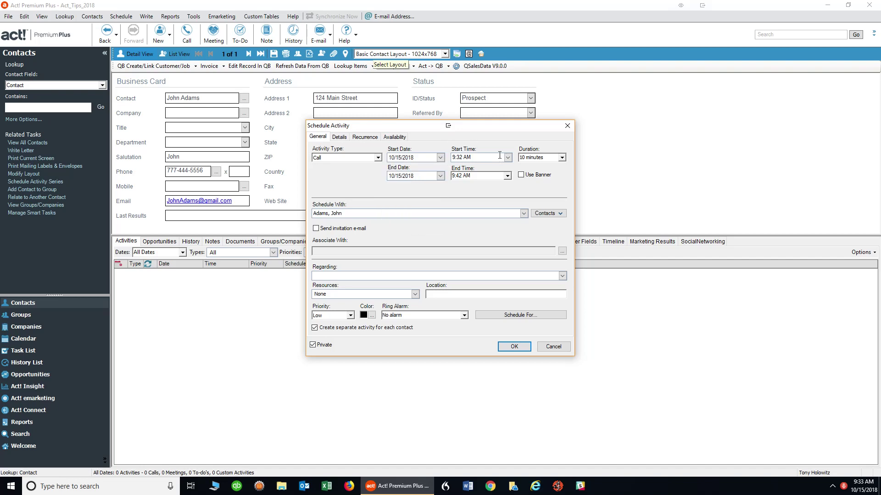
pyautogui.click(508, 157)
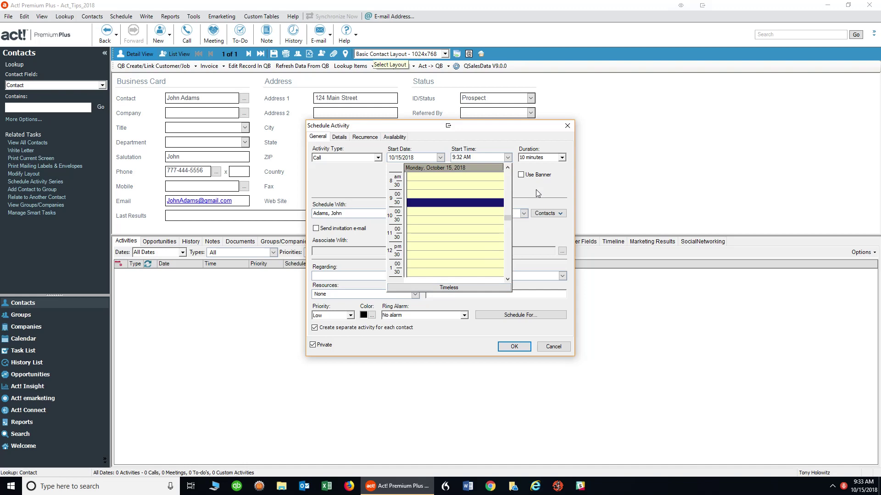
pyautogui.click(569, 163)
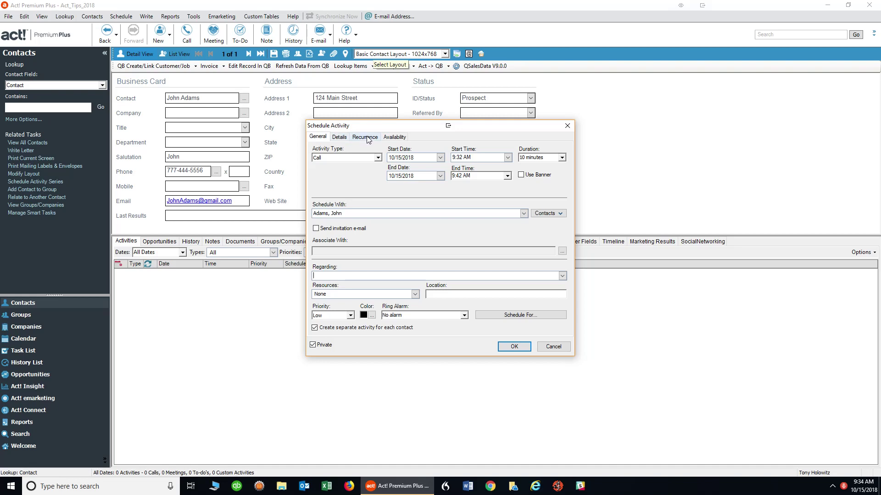
pyautogui.click(341, 138)
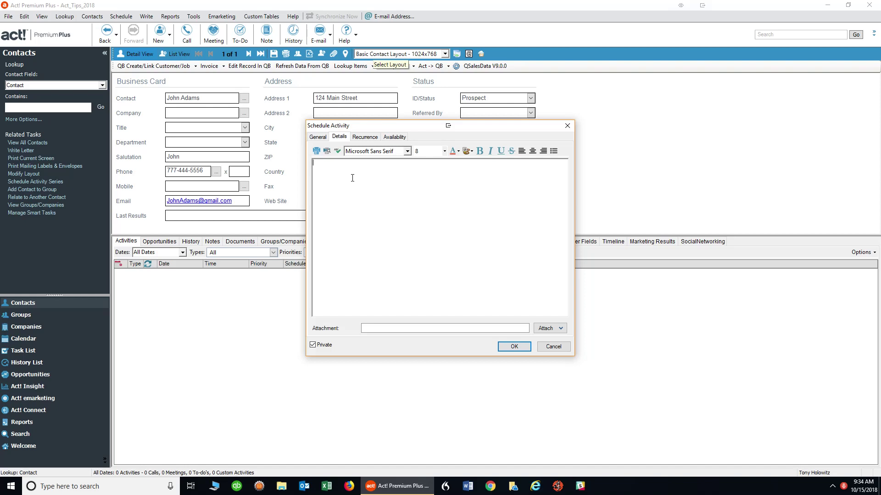
pyautogui.click(364, 137)
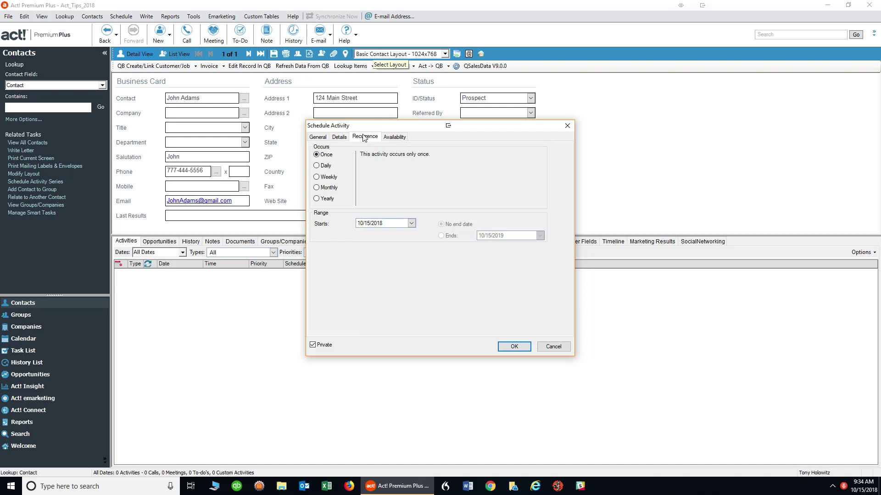
pyautogui.click(390, 137)
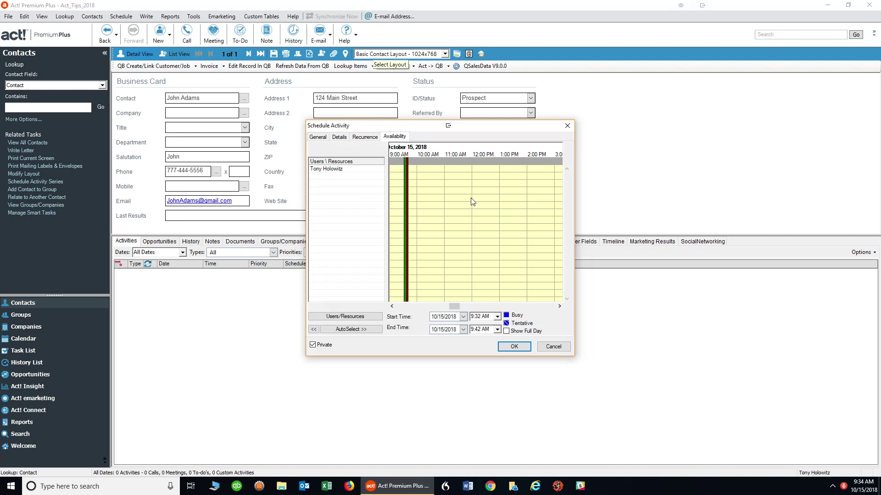
pyautogui.click(319, 137)
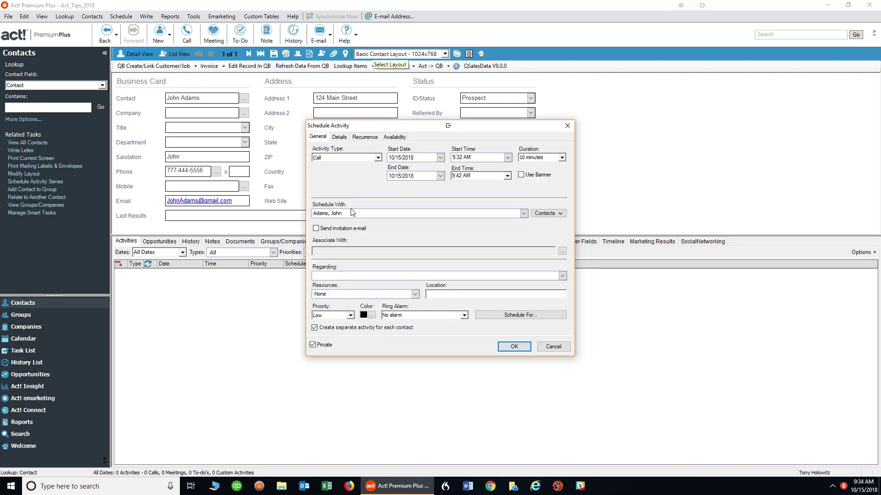
# Enter 'Test Call 1' as the Regarding text and set the ring alarm to 0 minutes
pyautogui.click(371, 276)
pyautogui.write('Test Call 1')
pyautogui.click(464, 316)
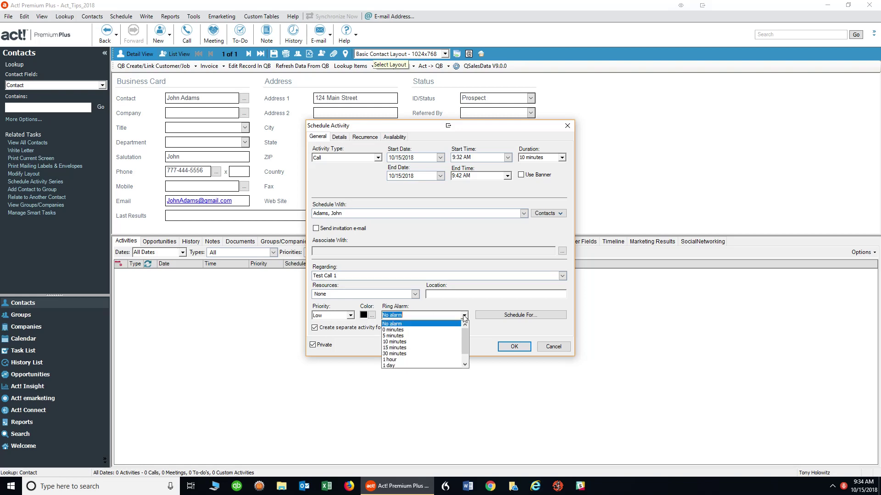
pyautogui.click(393, 331)
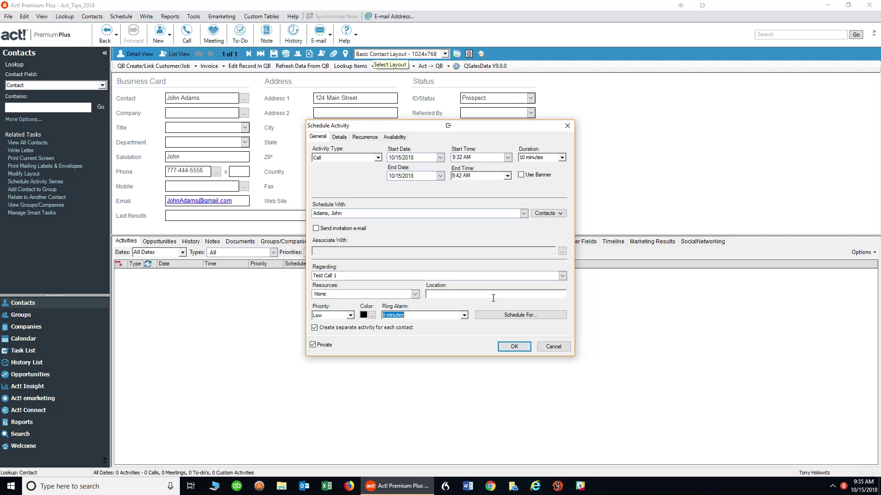
# Save the call, then bring up the alarm's snooze prompt at the default 5 Minutes
pyautogui.click(515, 349)
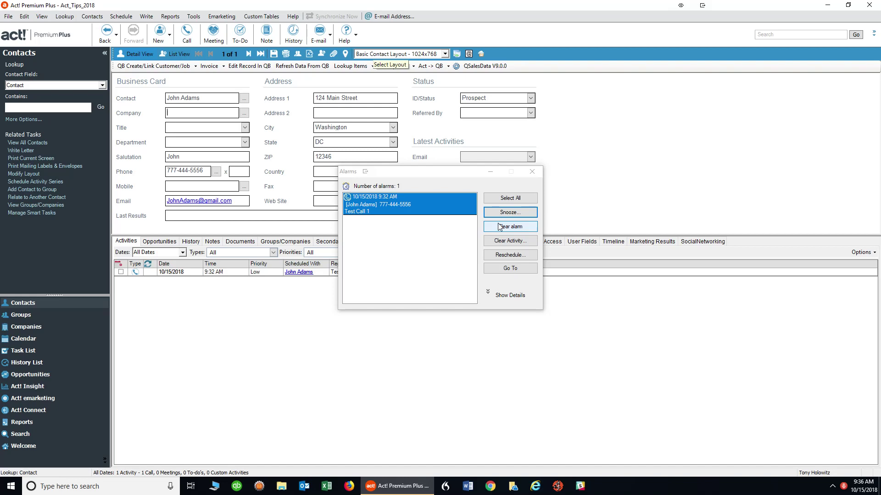
pyautogui.click(509, 213)
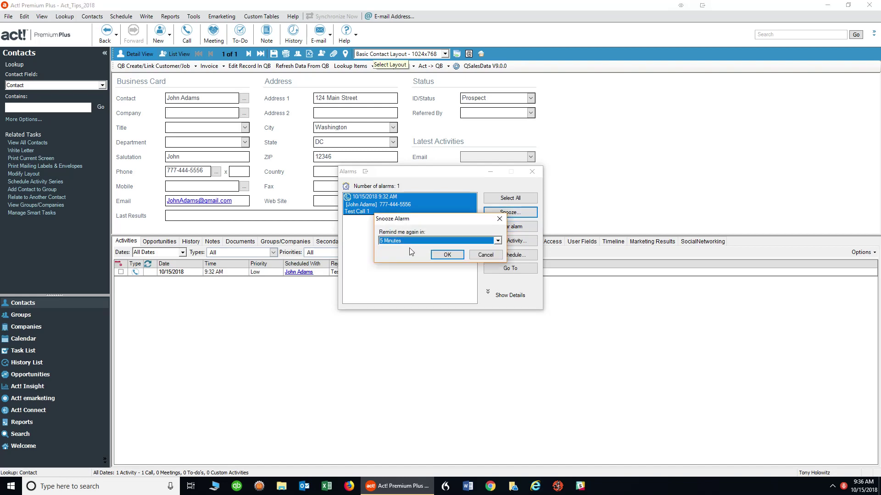
pyautogui.click(487, 257)
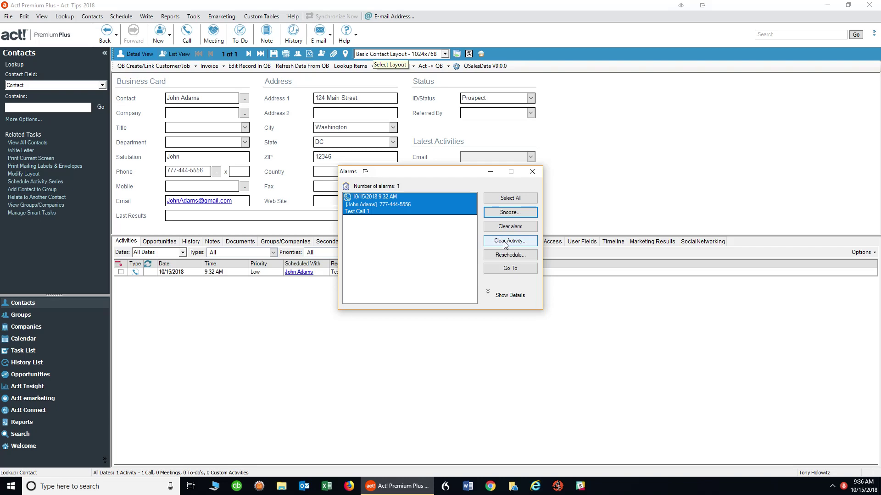
pyautogui.click(510, 213)
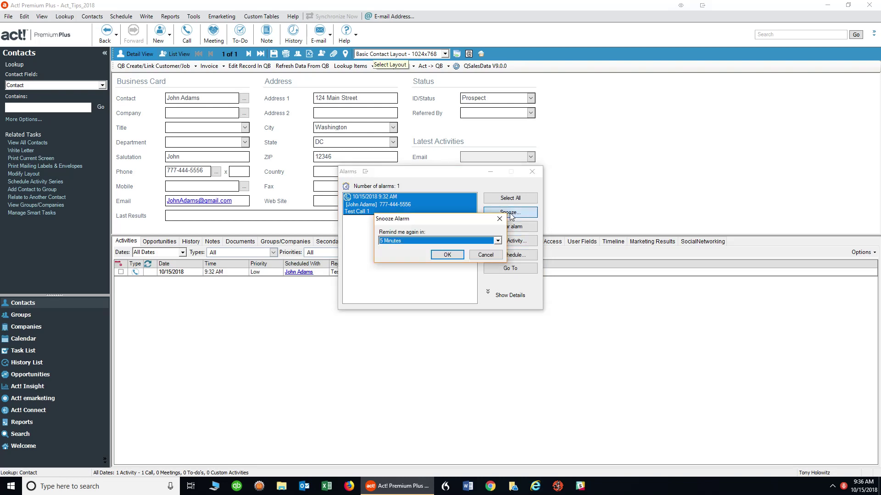
# Snooze the alarm for 5 minutes, then check Documents and return to the Activities tab
pyautogui.click(454, 255)
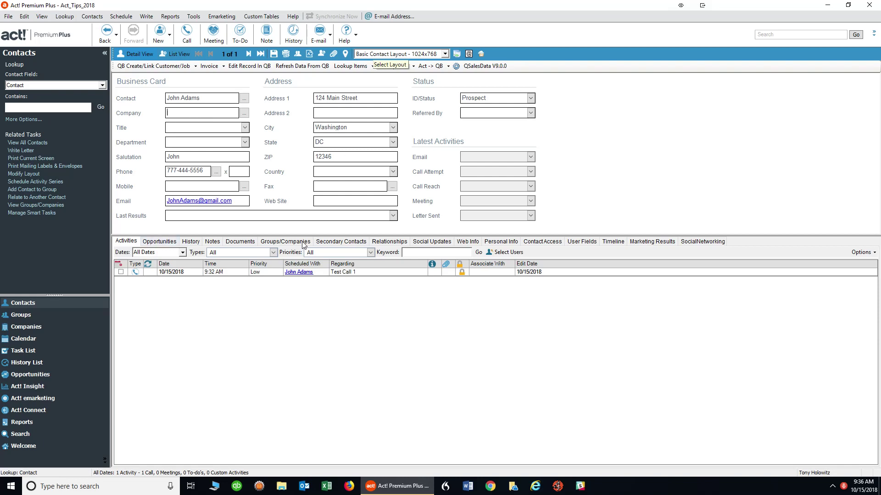
pyautogui.click(239, 241)
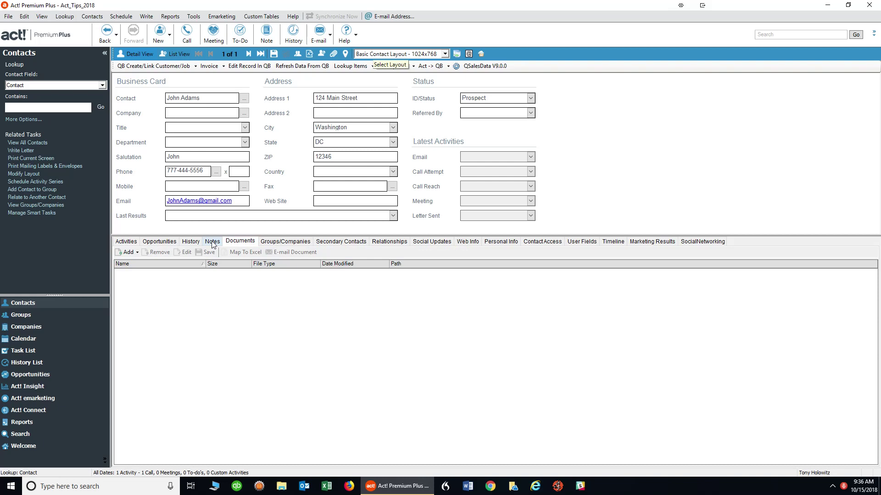
pyautogui.click(125, 242)
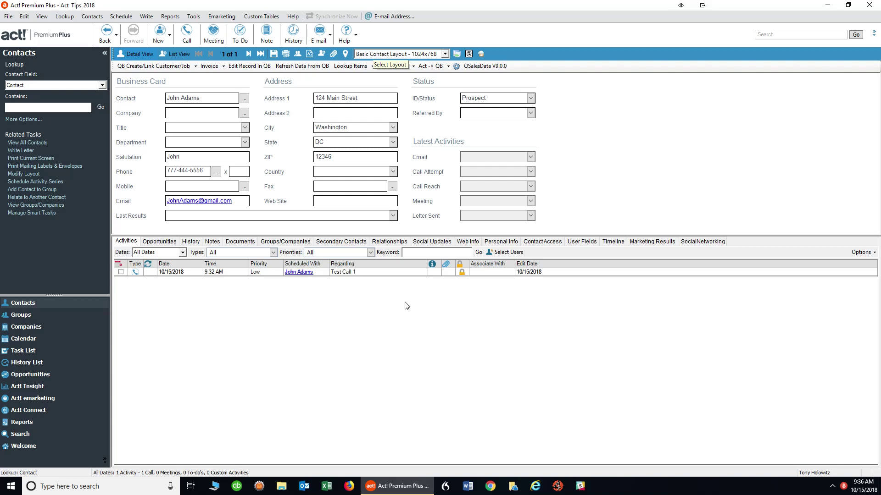
# View Test Call 1 on Monday, October 15 in the calendar, then switch to the Task List
pyautogui.click(15, 337)
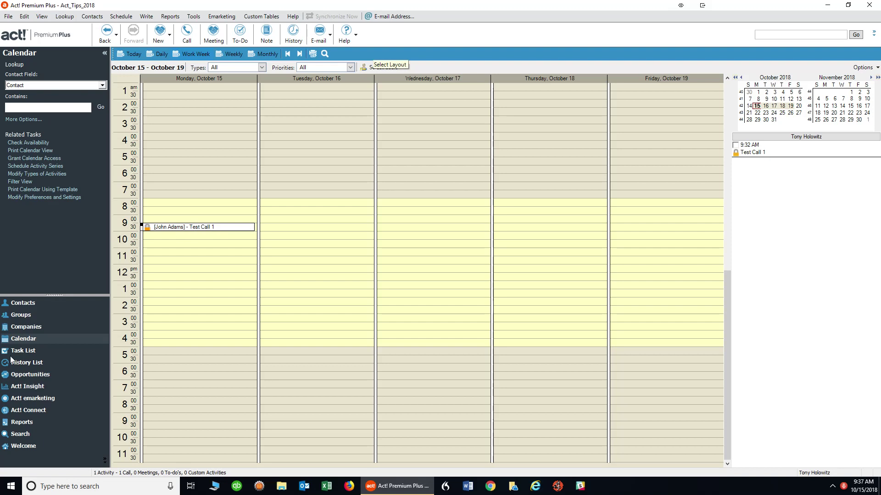
pyautogui.click(26, 351)
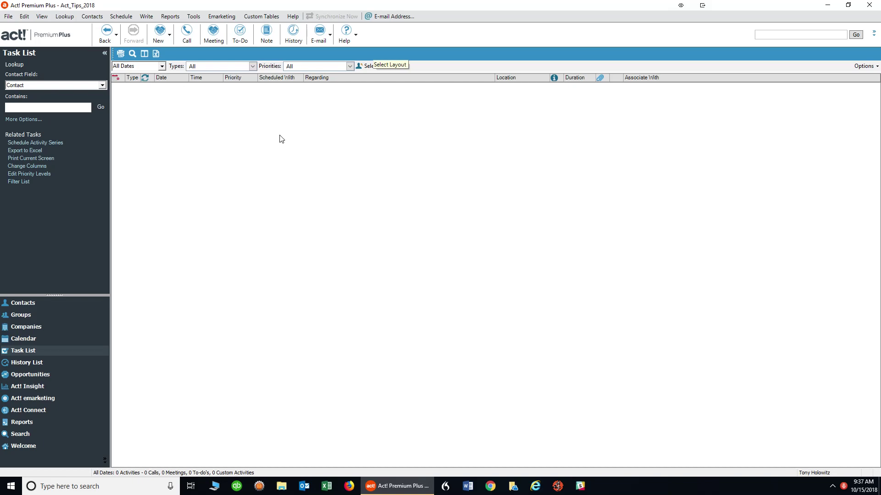
# Cancel the Task List's Select Users dialog unchanged and return to the contact's record
pyautogui.click(367, 67)
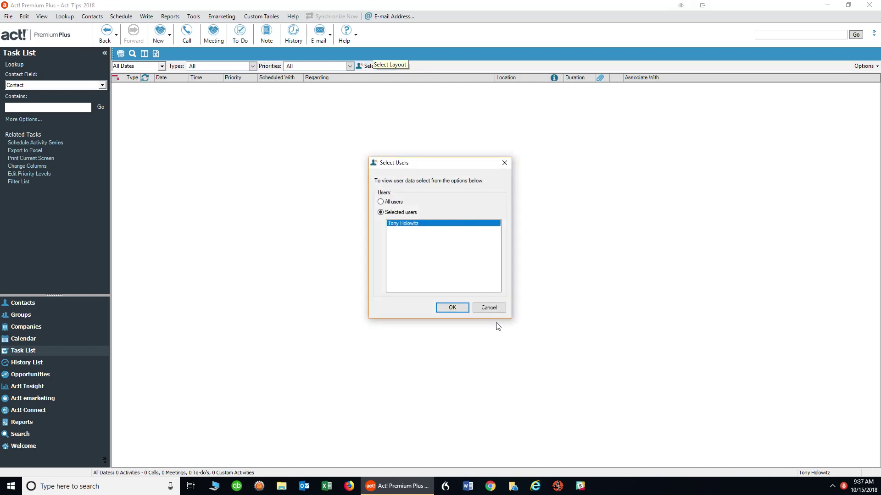
pyautogui.click(500, 308)
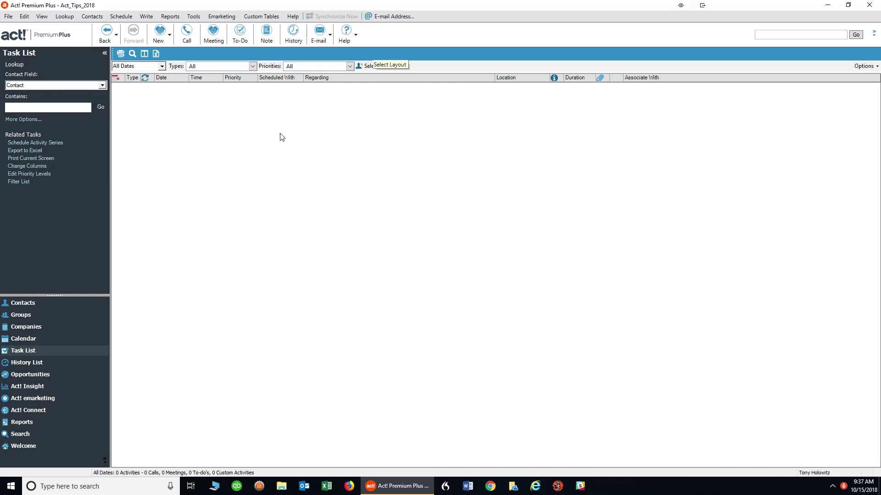
pyautogui.click(23, 308)
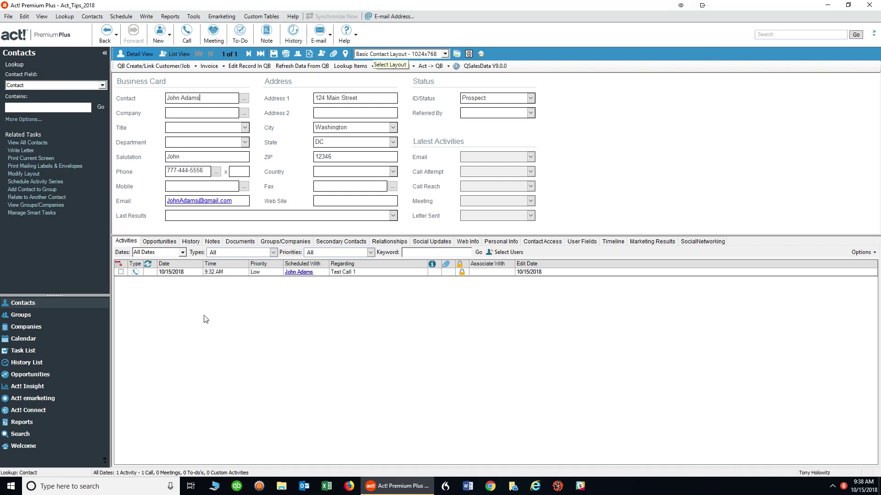
# Tick Test Call 1 to clear it as Call Completed, with Private unchecked
pyautogui.click(121, 272)
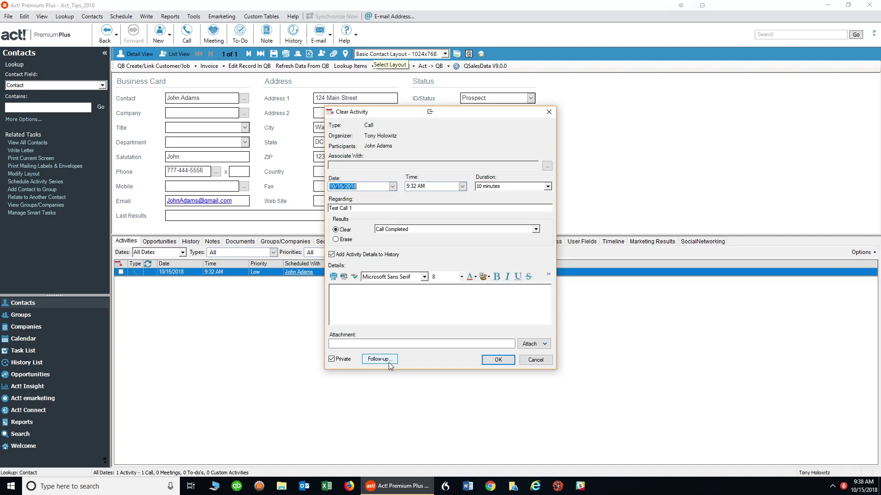
pyautogui.click(345, 360)
# Confirm clearing the call and check that Call Reach now shows 10/15/2018
pyautogui.click(498, 360)
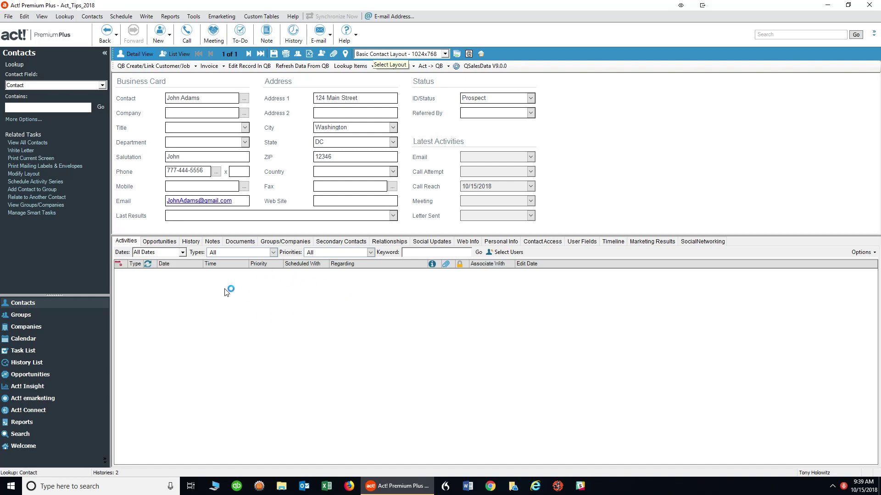
pyautogui.click(504, 190)
pyautogui.click(500, 188)
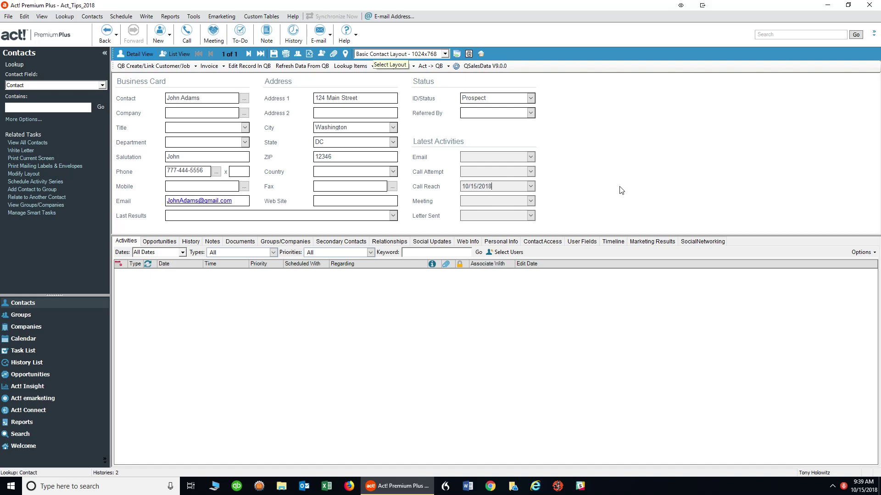